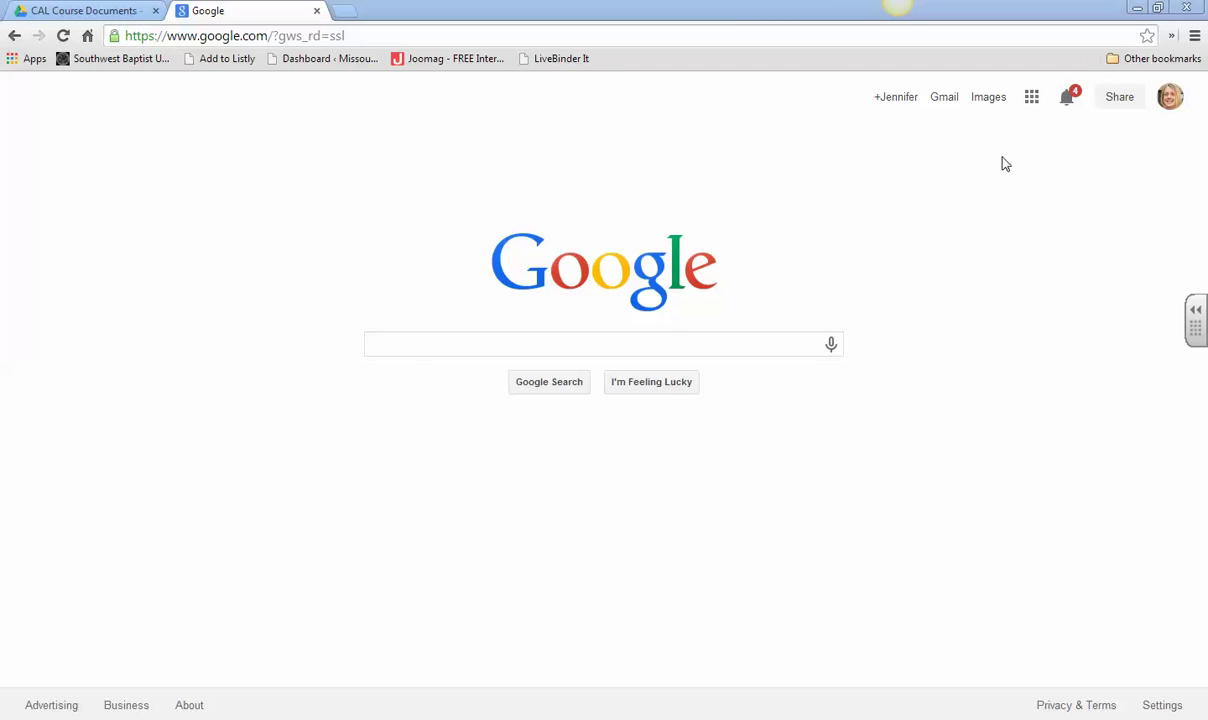
Open Blogger from the extended list of Google apps.
click(1034, 98)
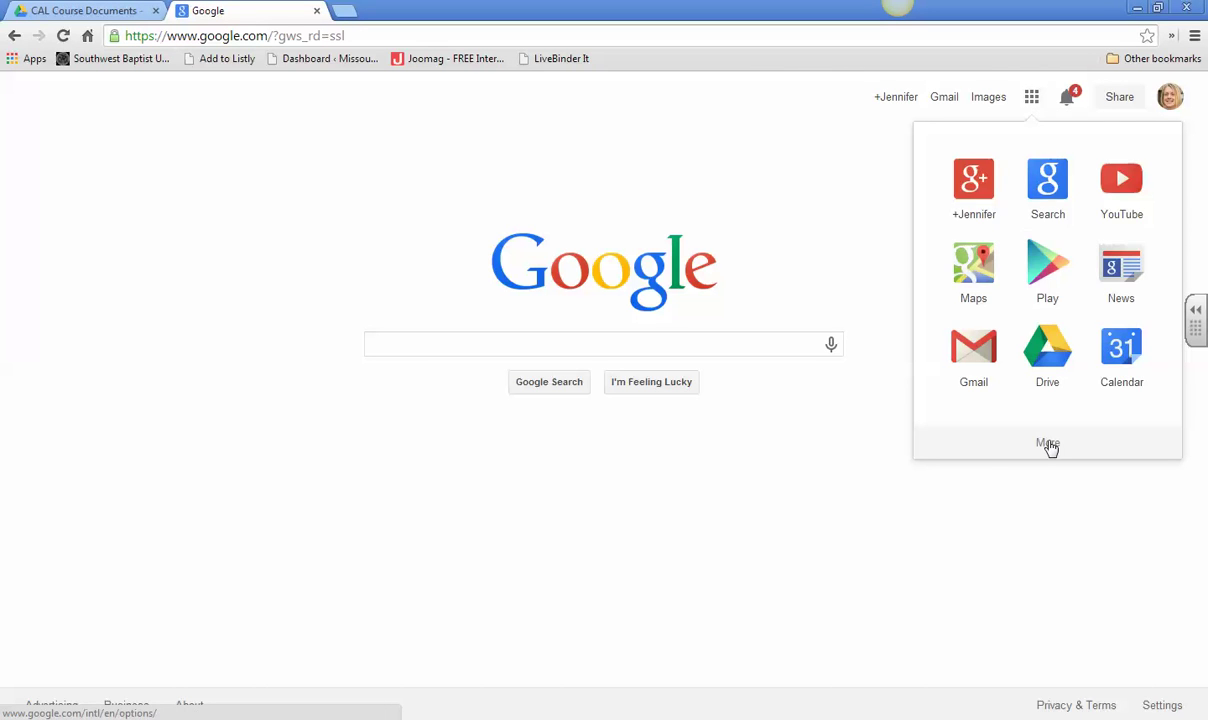
click(1049, 445)
click(1049, 284)
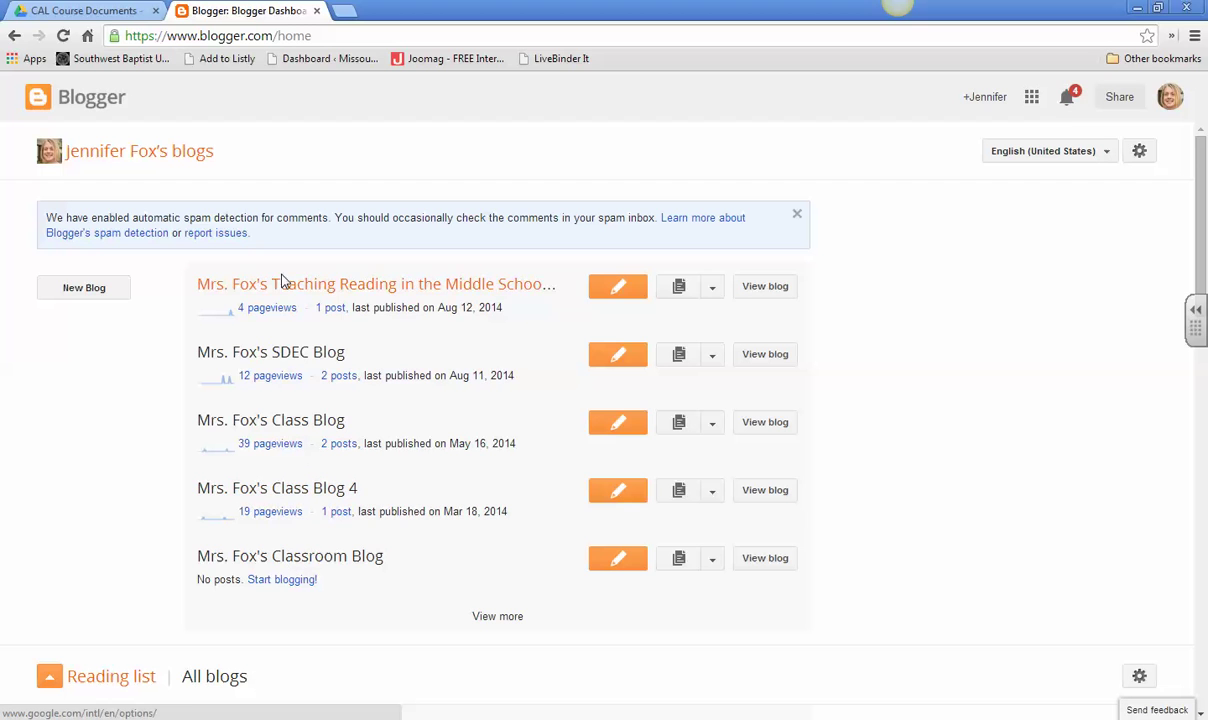
Start a new blog and title it with the teacher's name in possessive form followed by "Content Area Literacy Blog".
click(98, 292)
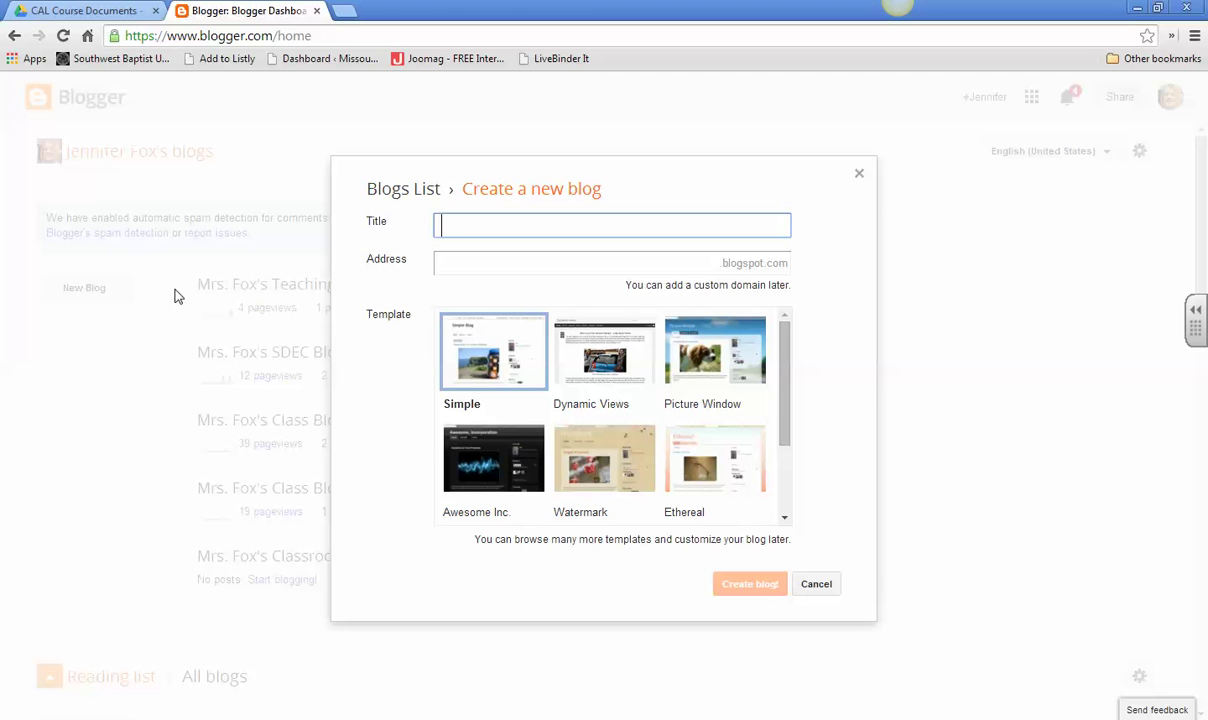
text(Mrs. Fox's Cont)
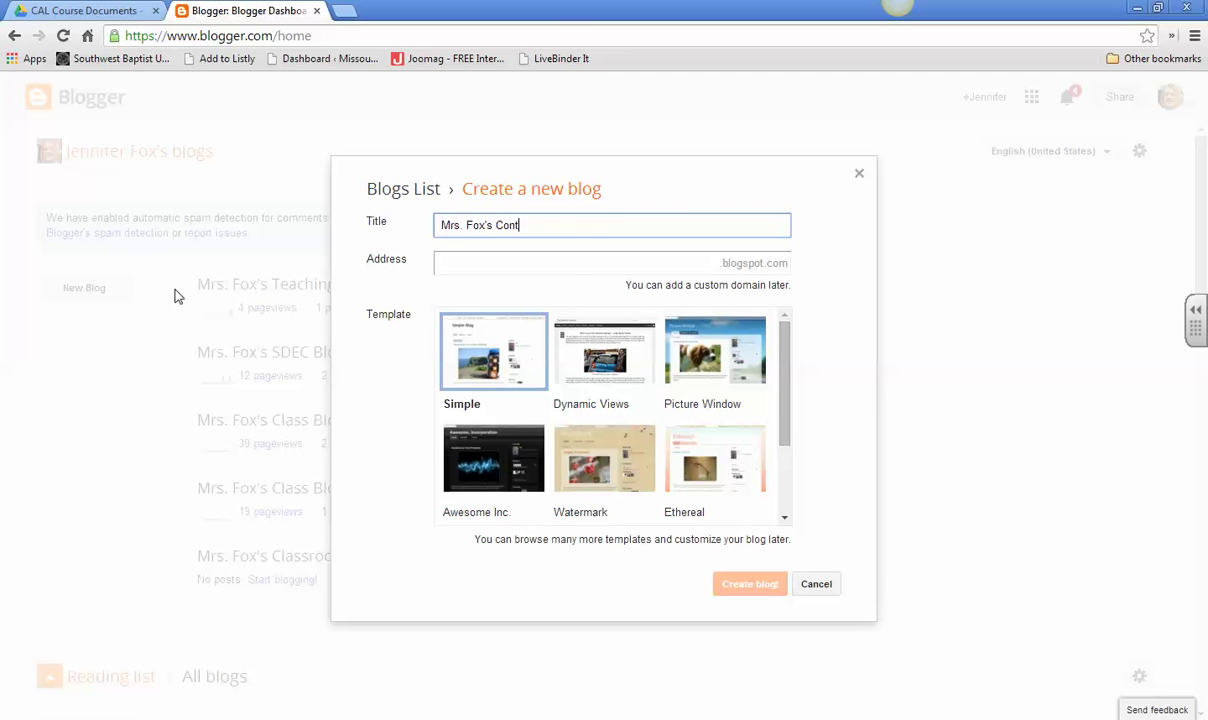
text(ent Area Literacy Blog)
Enter the blog title in lowercase without spaces or punctuation as the address and create the blog with the Picture Window template.
click(681, 268)
text(mrs)
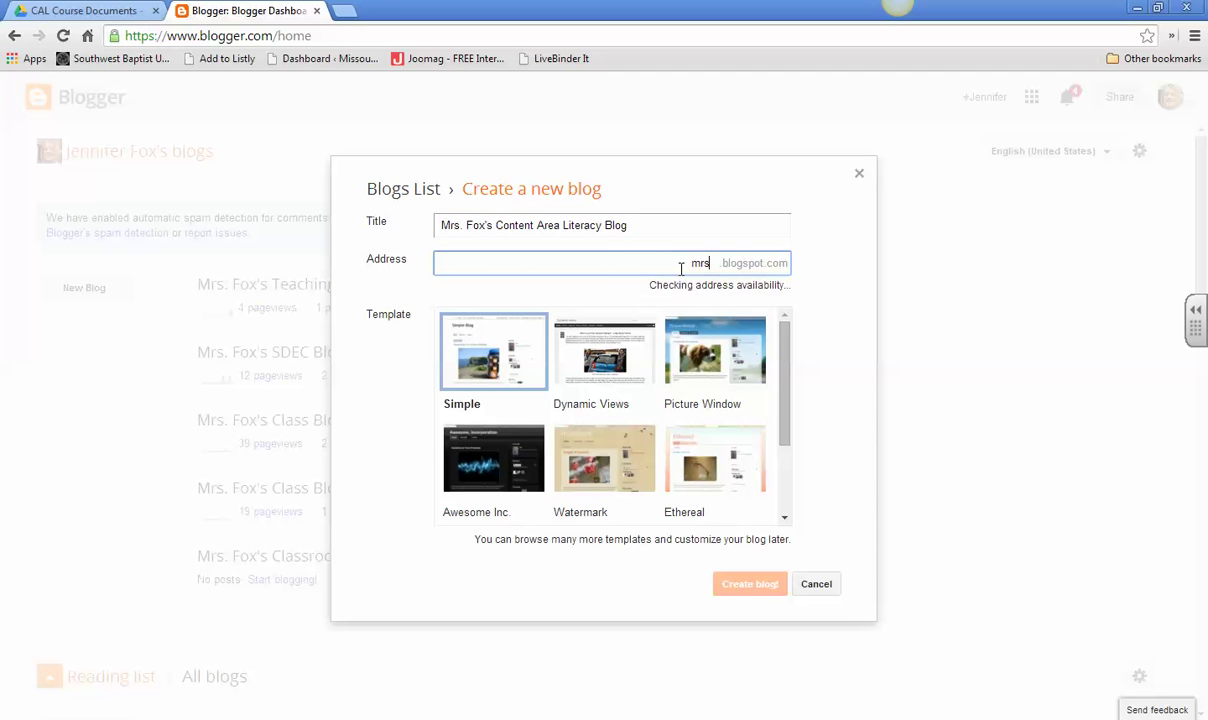
text(foxx)
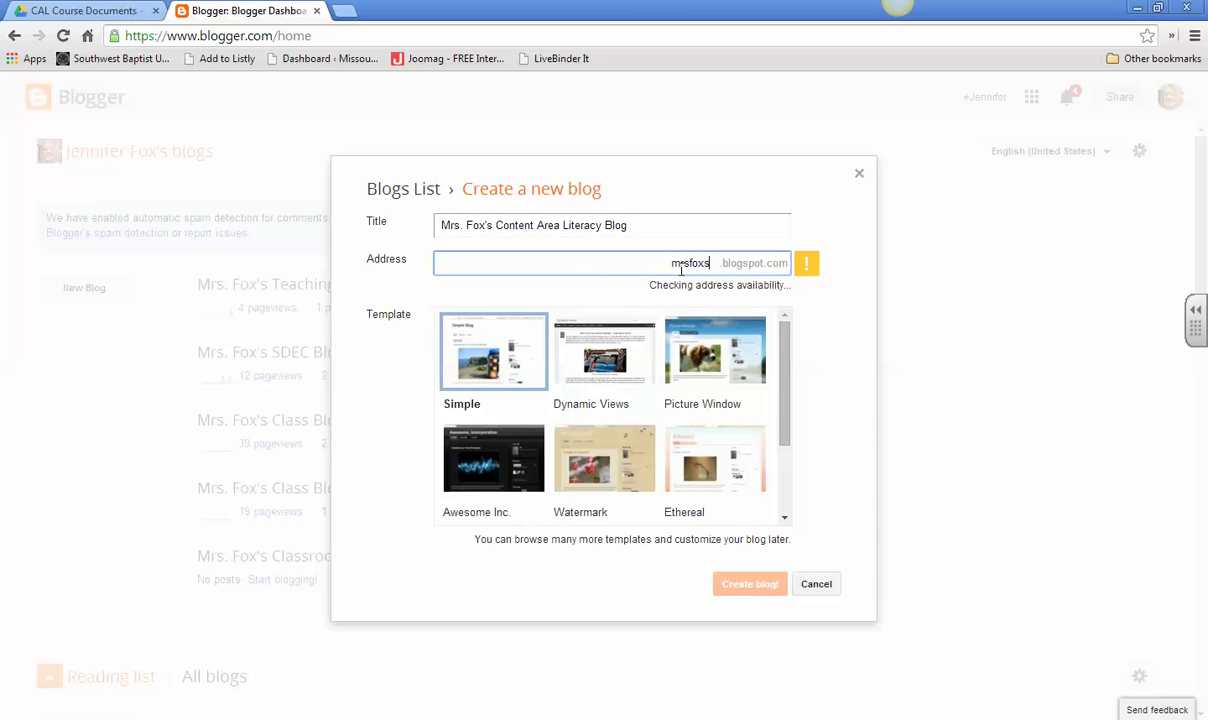
text(conte)
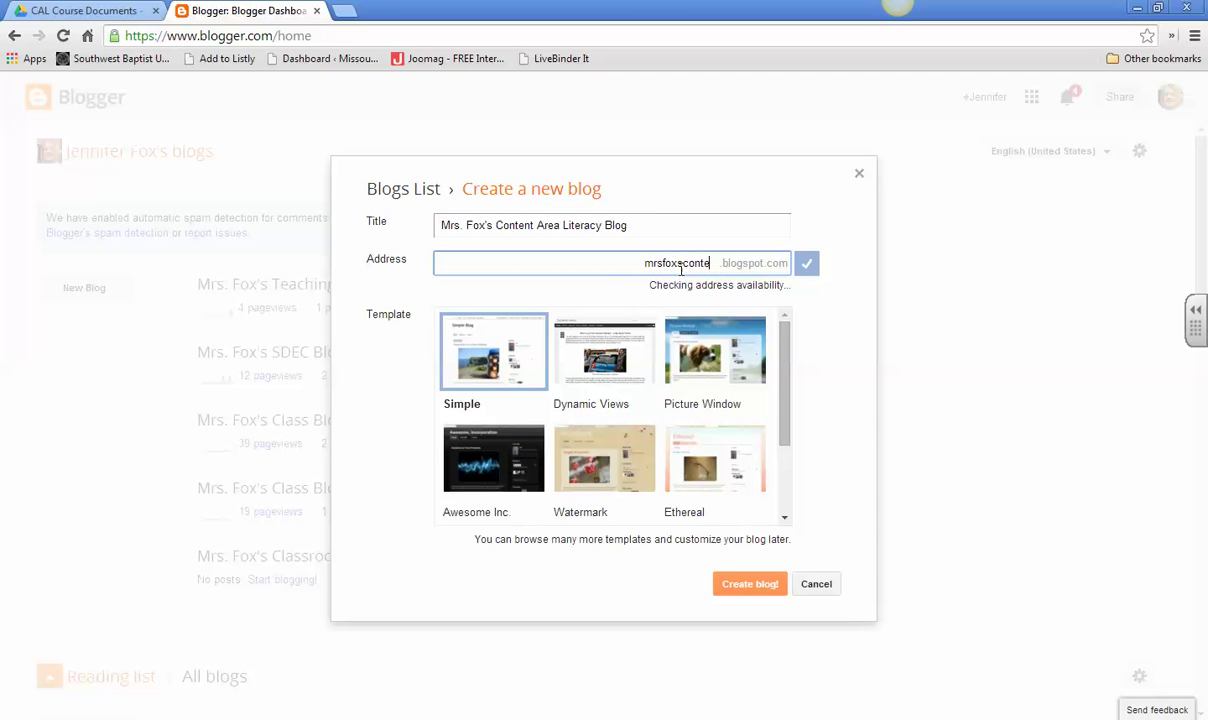
text(ntarealit)
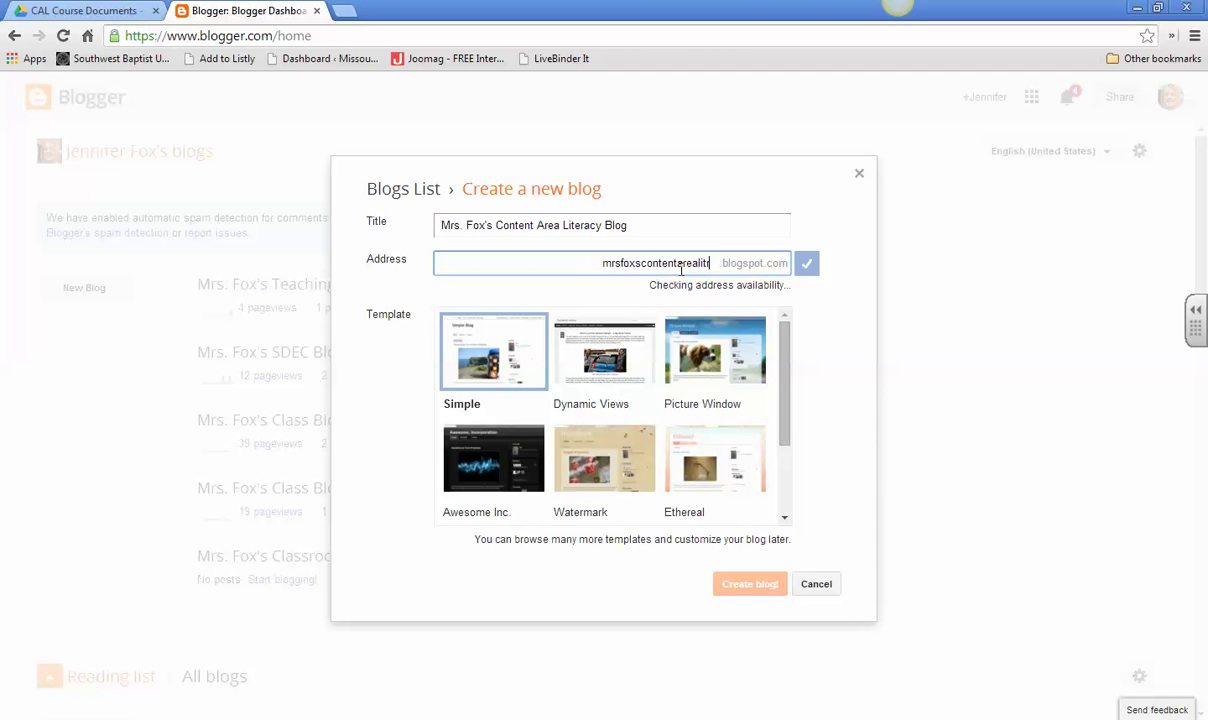
text(eracyblog)
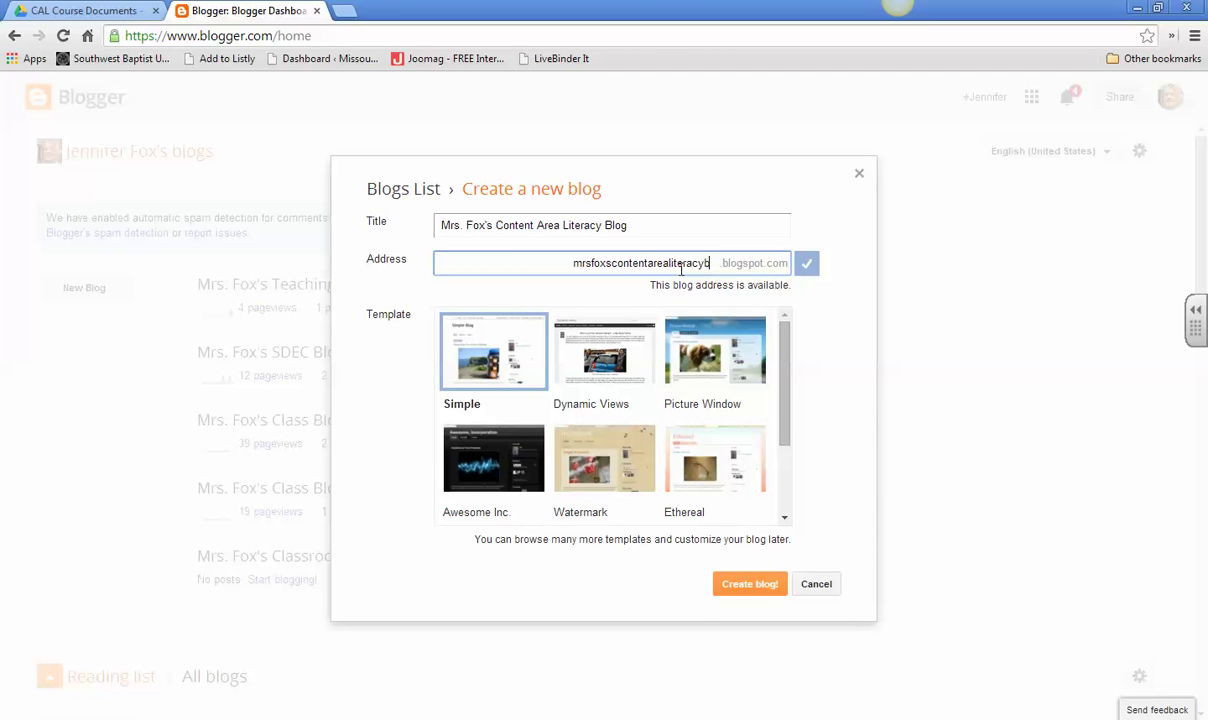
click(748, 362)
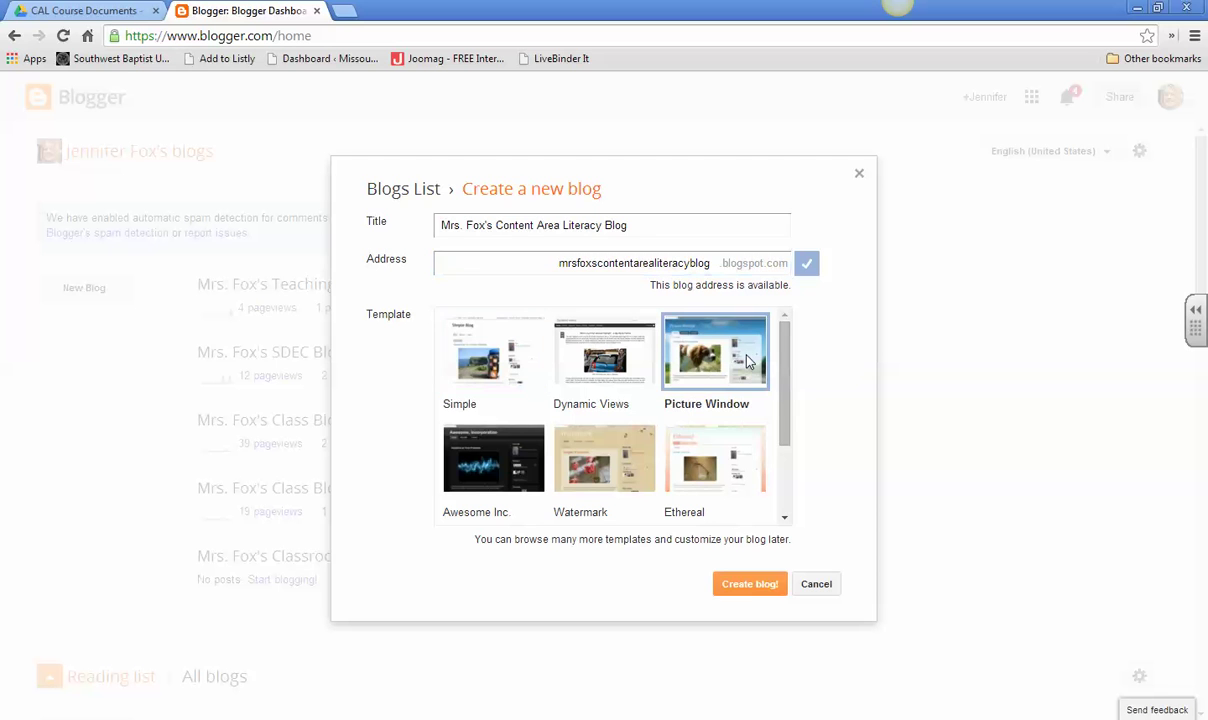
click(753, 588)
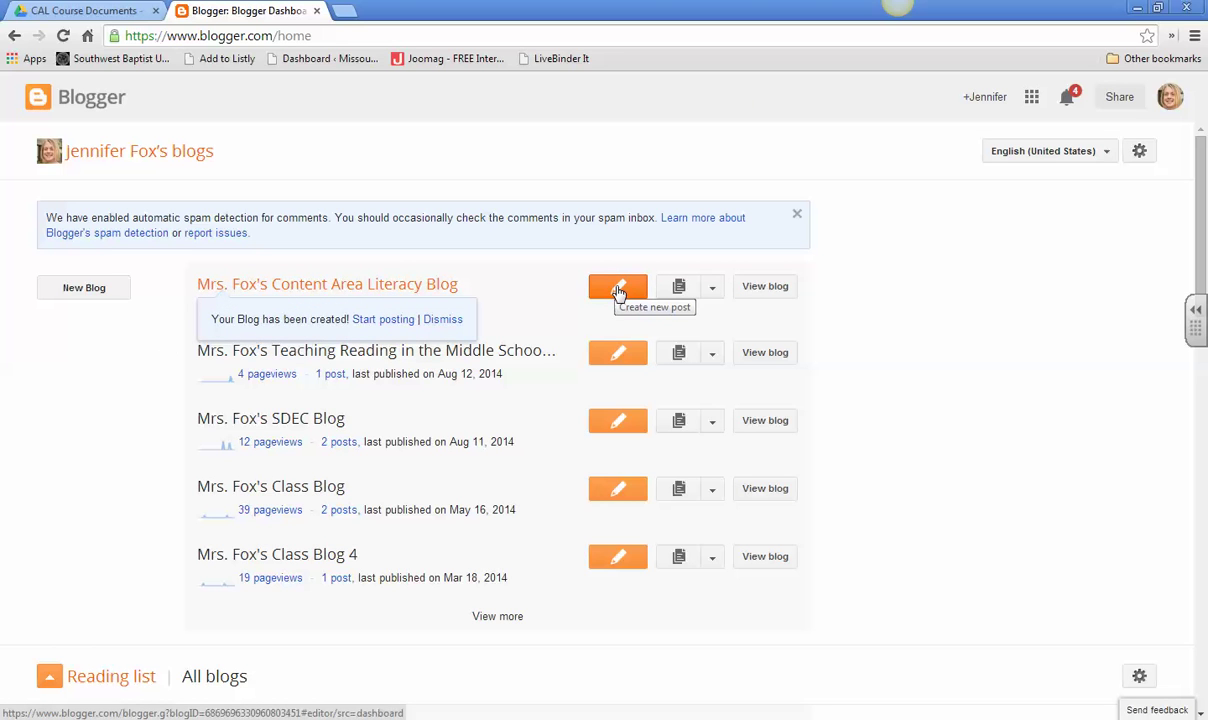
Create a new post in the Content Area Literacy blog and begin its title with "Blog #1 -".
click(617, 290)
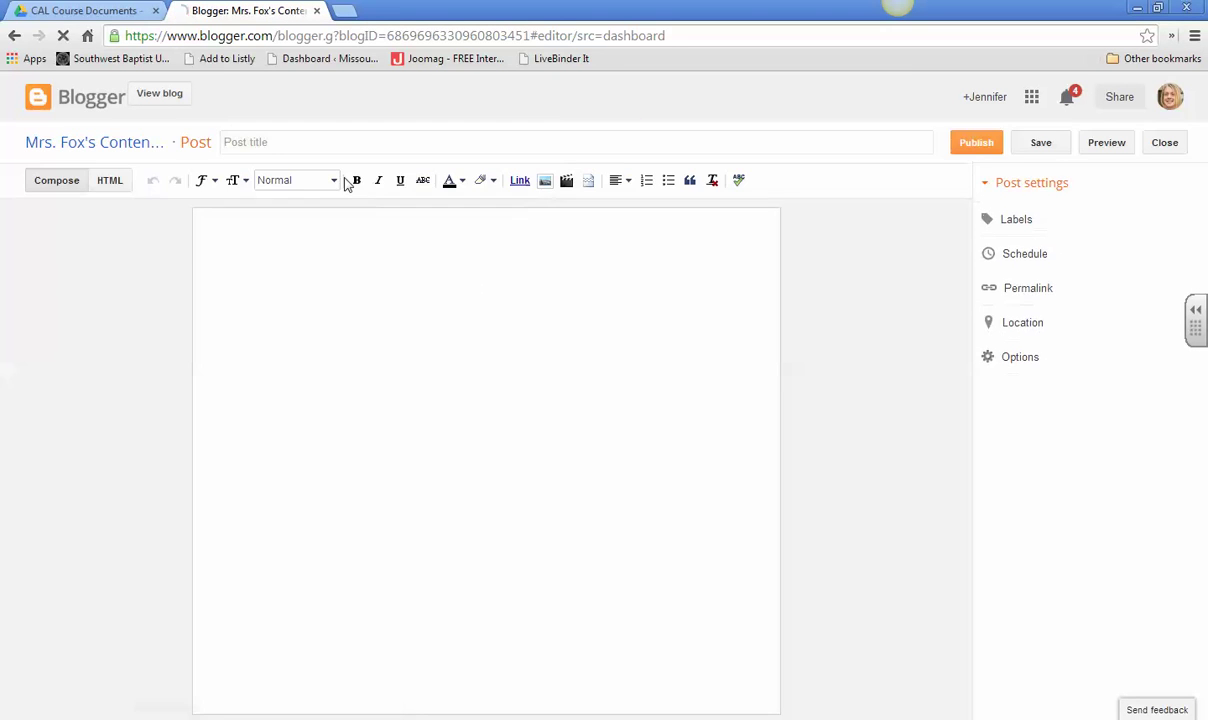
click(276, 148)
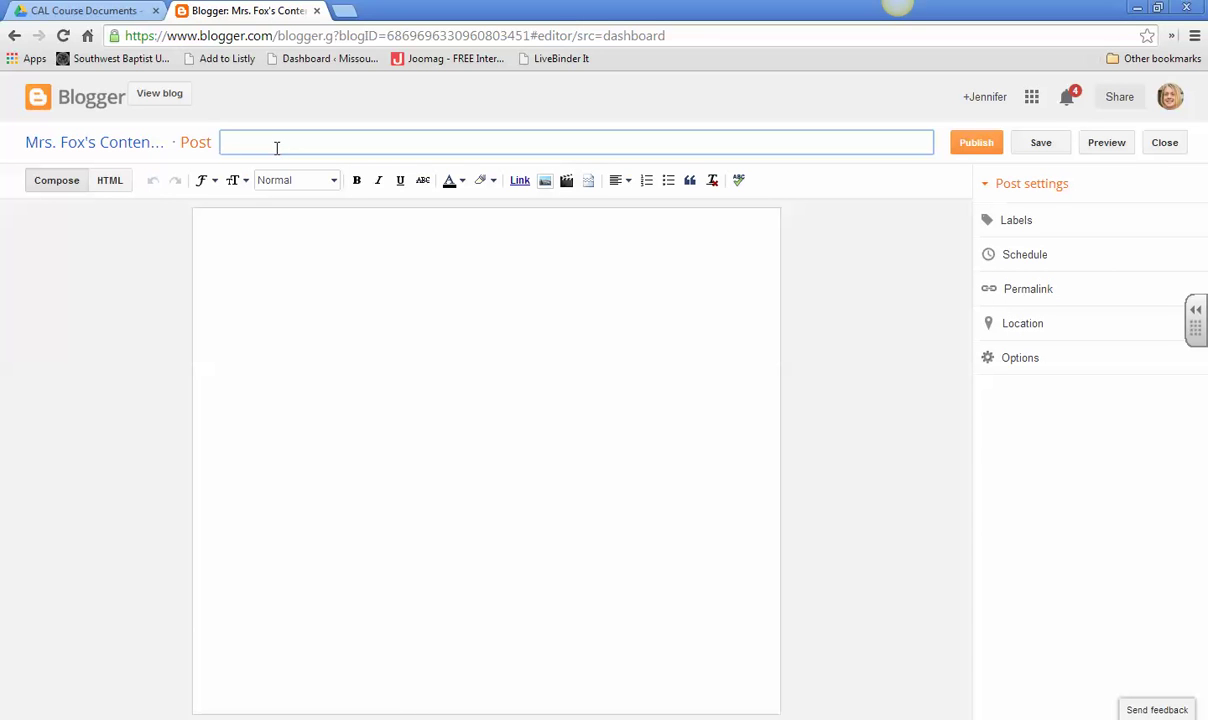
text(Blog #1 -)
Switch to the Sessions 1-8 course page window and look up the topic of Blog #1.
mouse_move(120, 719)
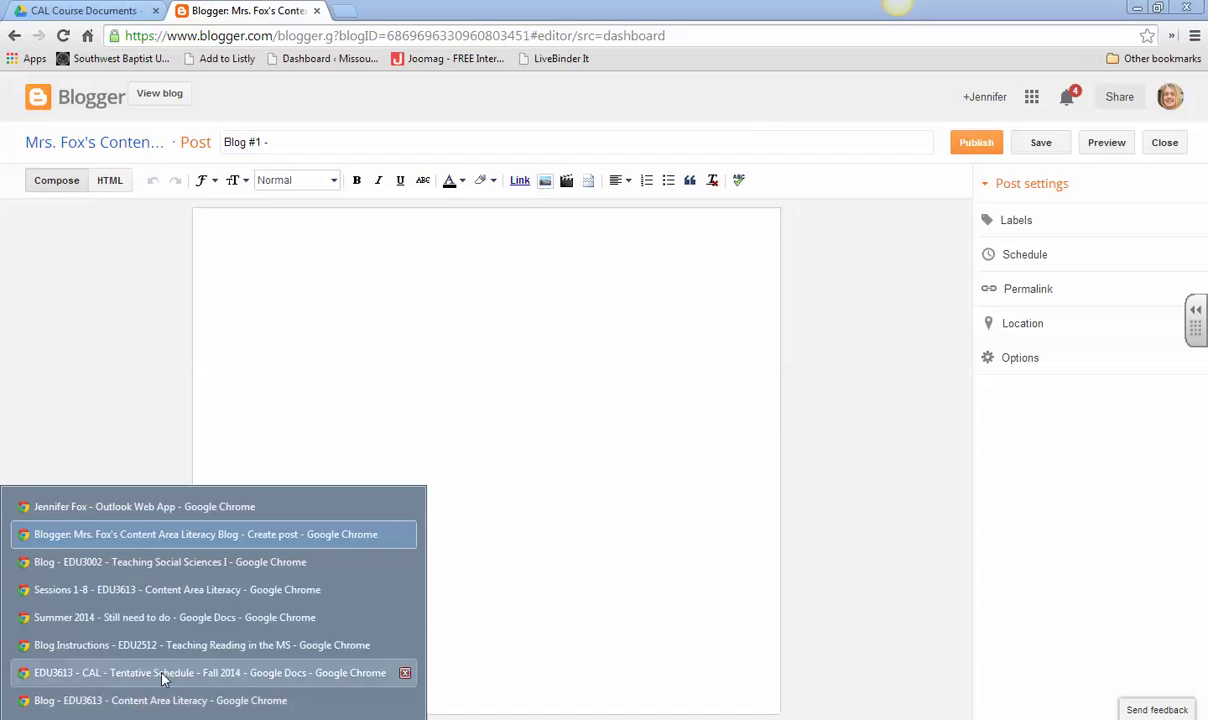
click(162, 595)
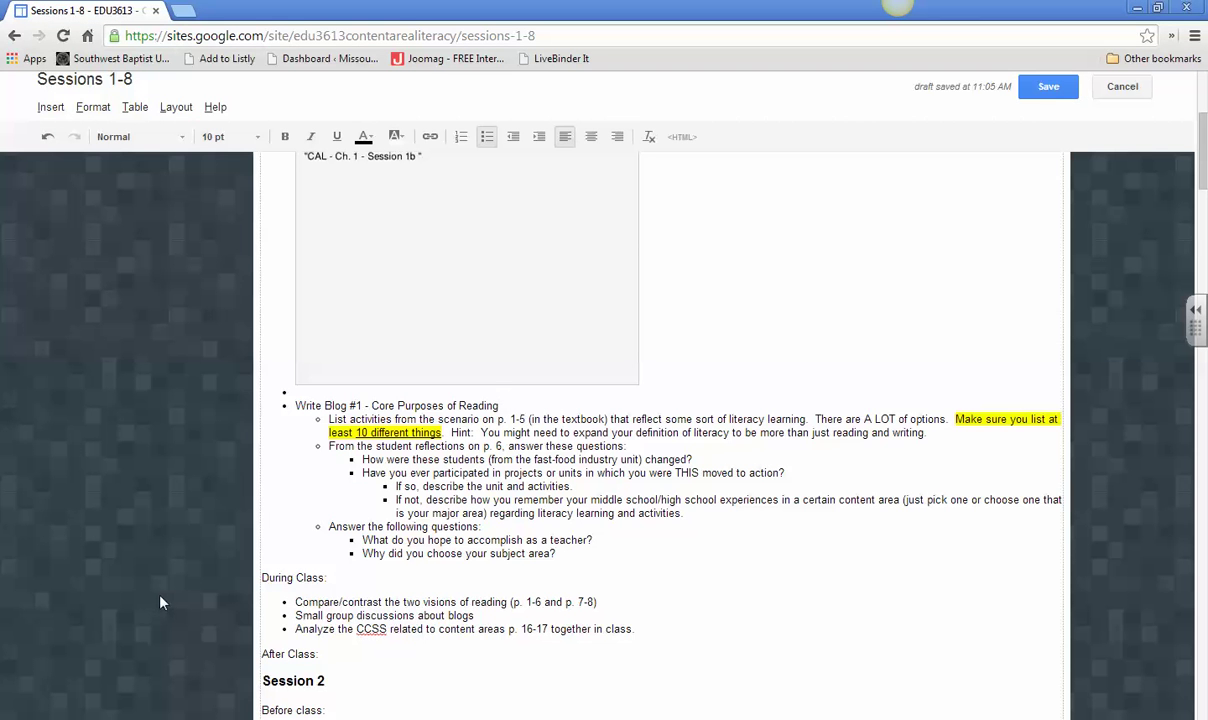
click(507, 405)
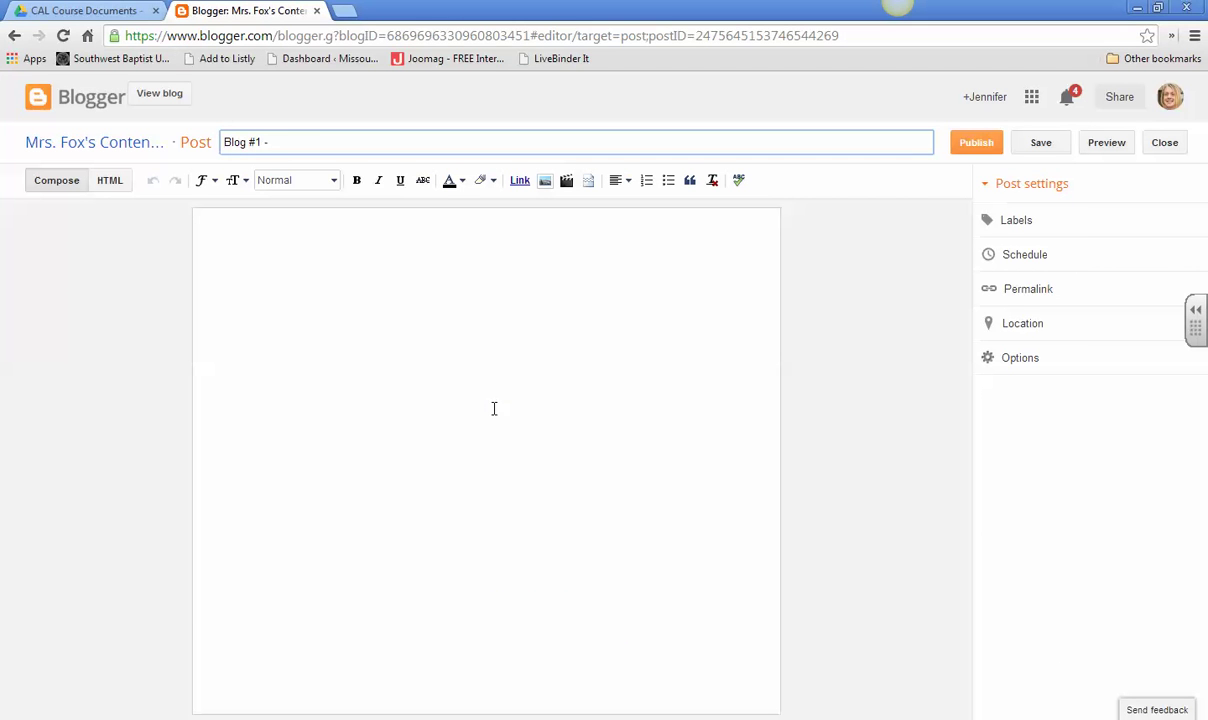
Complete the post title with "Core Purposes of Reading" and write "Here is what I believe....." in the post body.
text(core)
key(BackSpace)
key(BackSpace)
key(BackSpace)
text(Core Purposes of Reading)
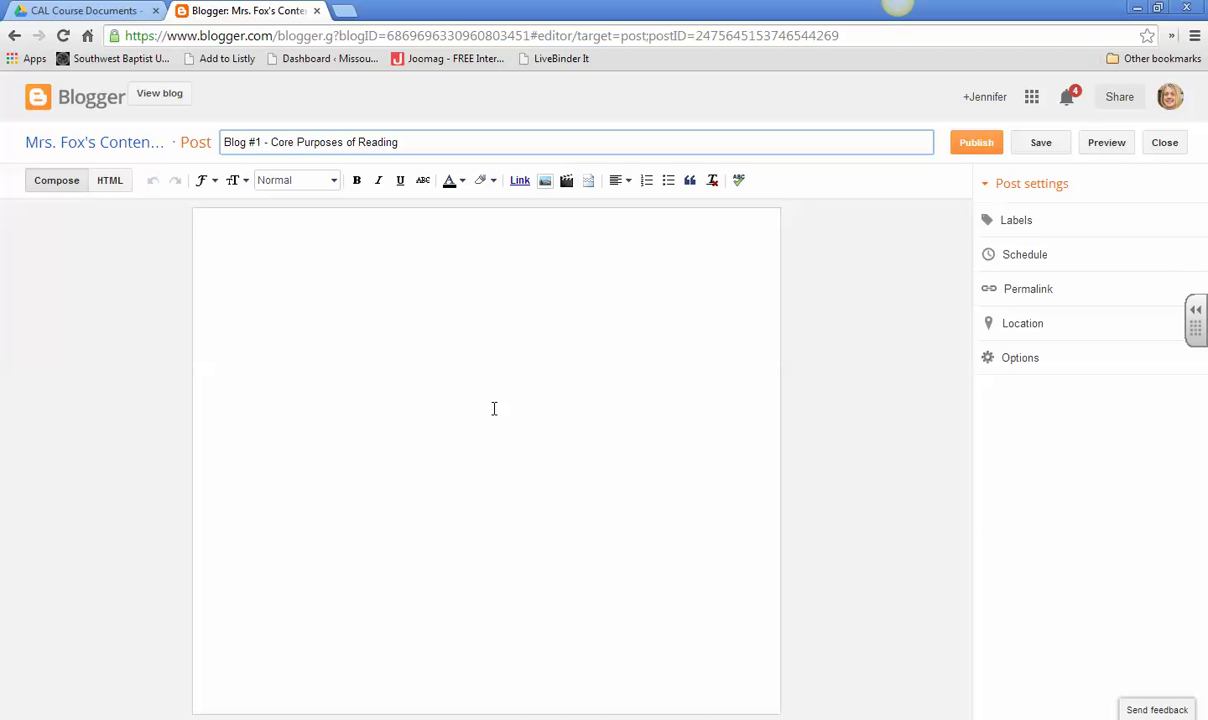
click(281, 249)
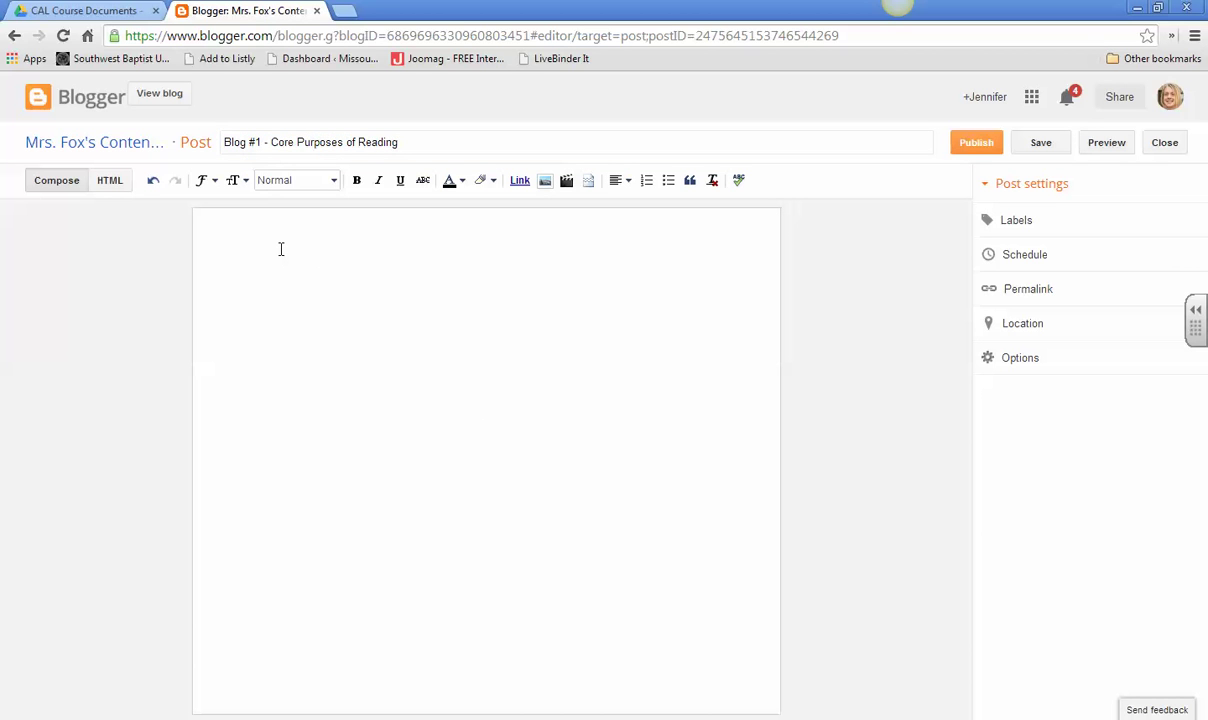
text(Here is what I believe. ...)
Review the Blog #1 instructions on the Sessions 1-8 course page and return to the post editor.
key(alt+Tab)
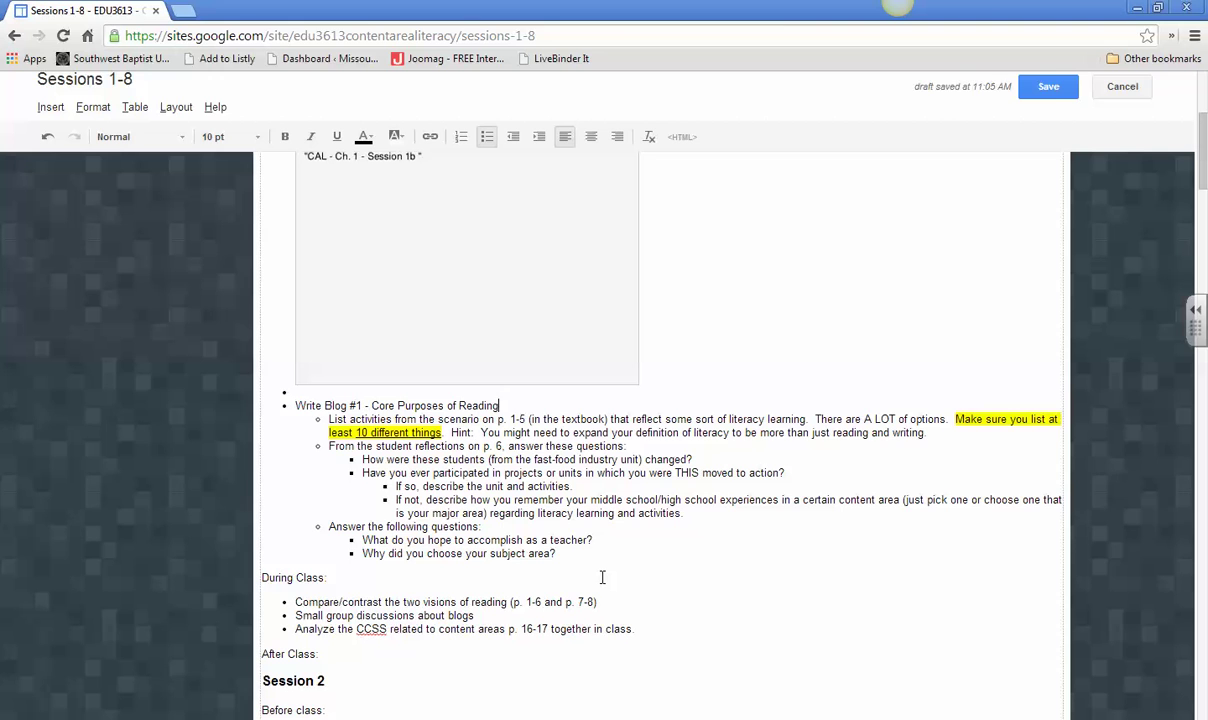
key(alt+Tab)
key(alt+Tab)
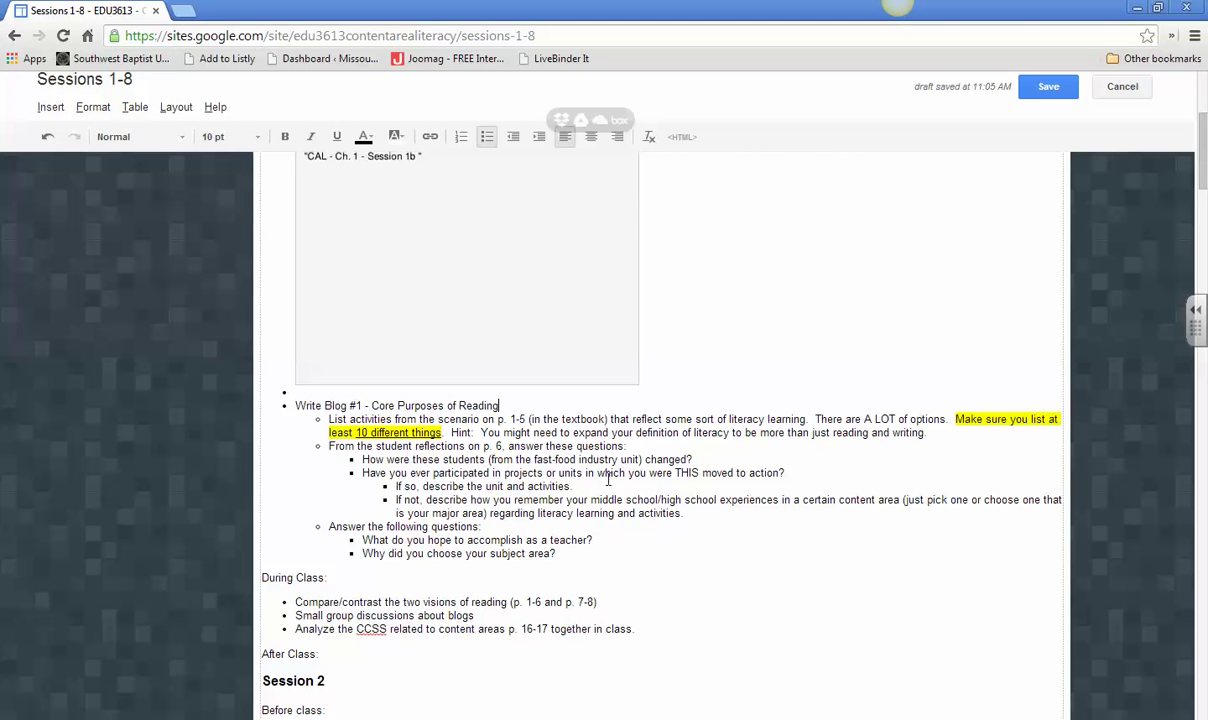
key(alt+Tab)
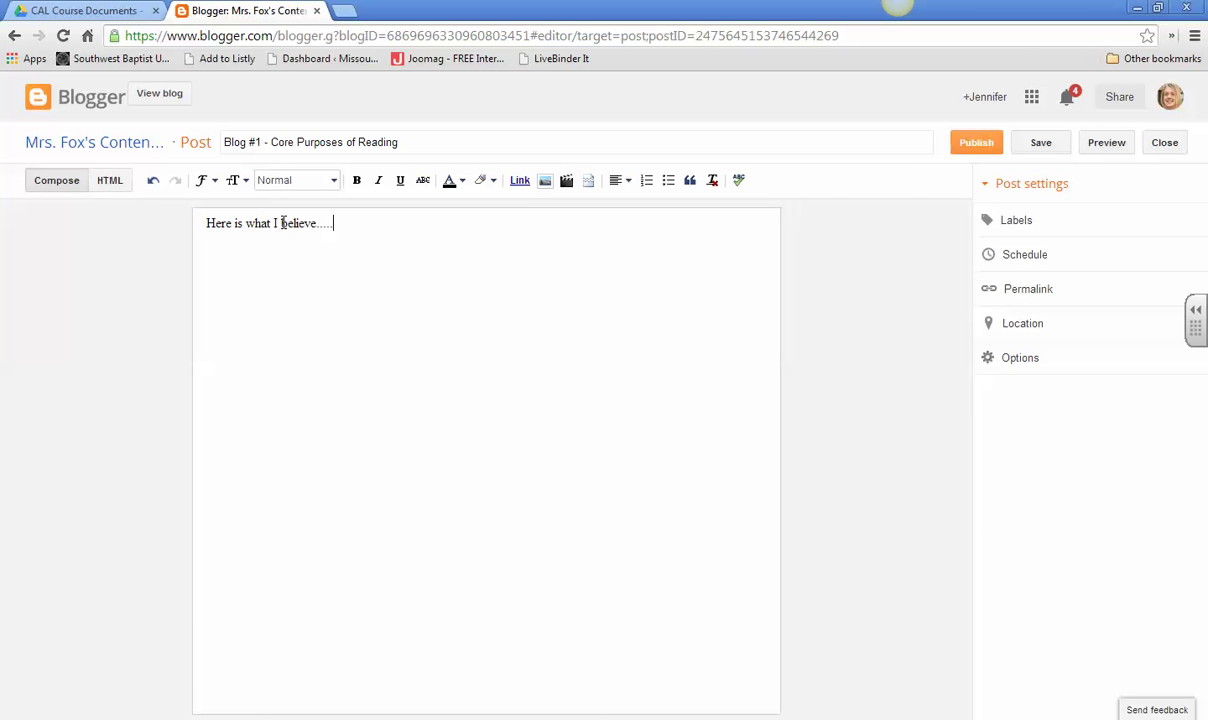
Try turning "believe....." in the post body into a link, and remove that link.
drag(283, 222, 345, 233)
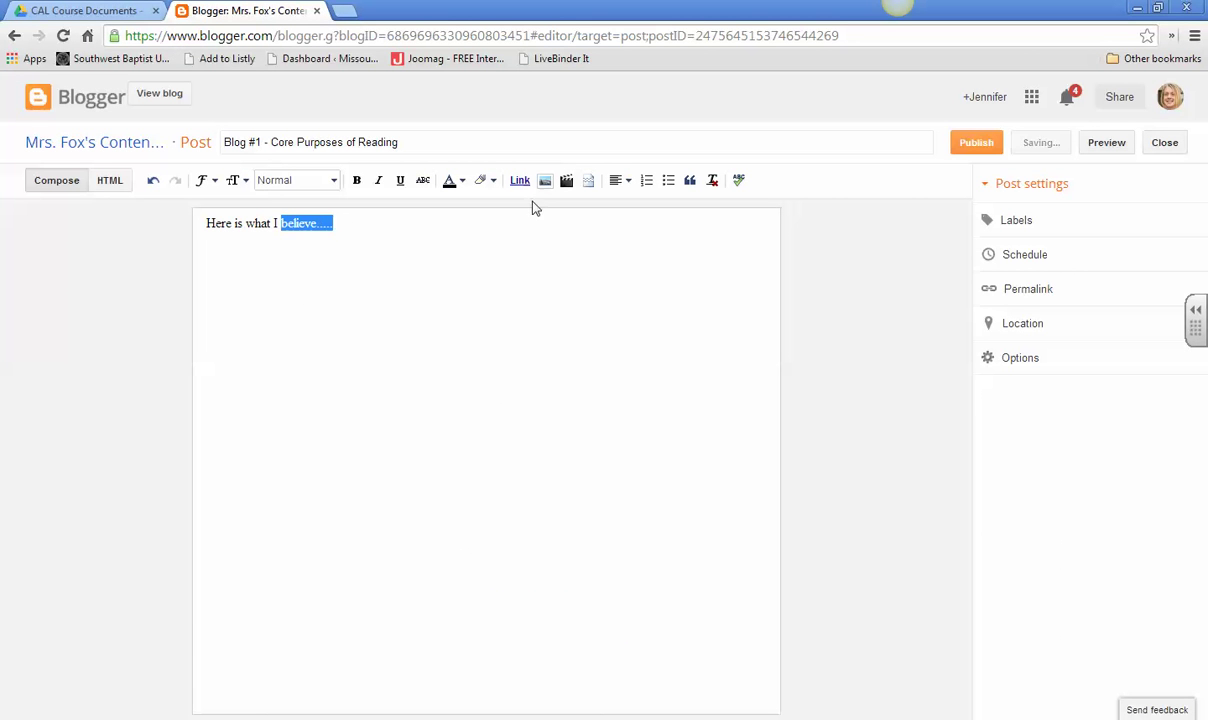
click(520, 182)
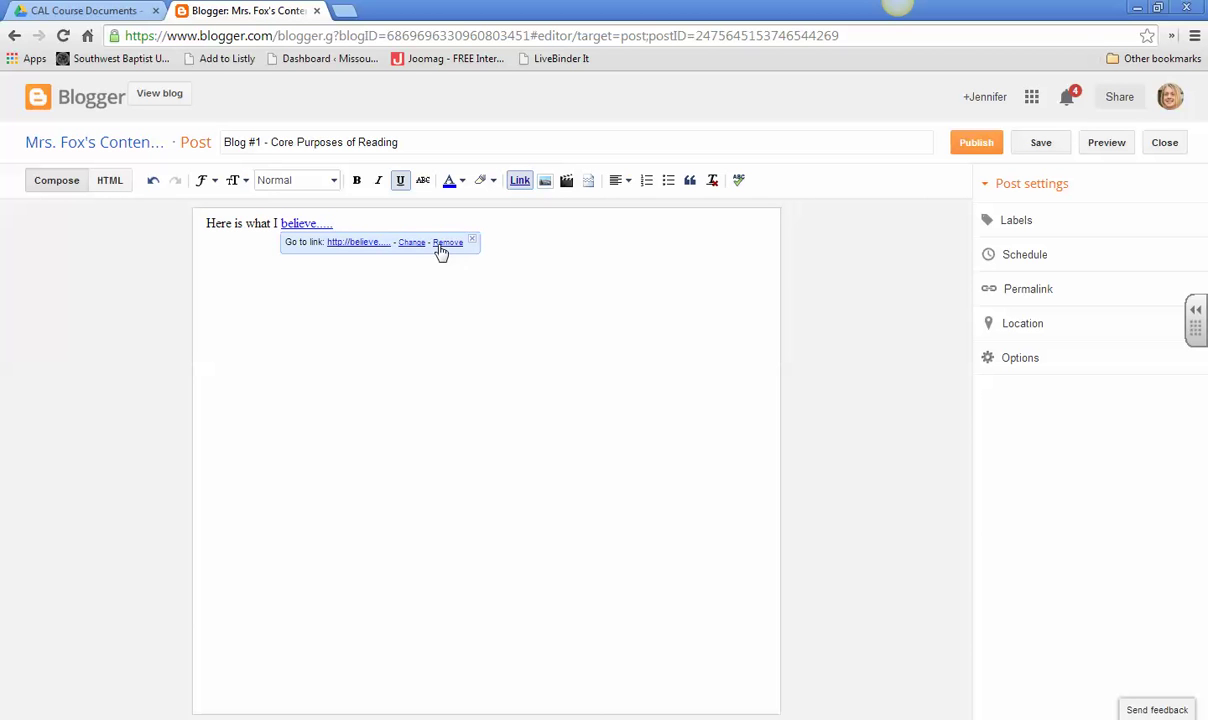
click(438, 245)
Try linking the word "believe" to a web address by pasting the clipboard text, clear the pasted text and close the link settings.
drag(281, 223, 317, 222)
click(520, 181)
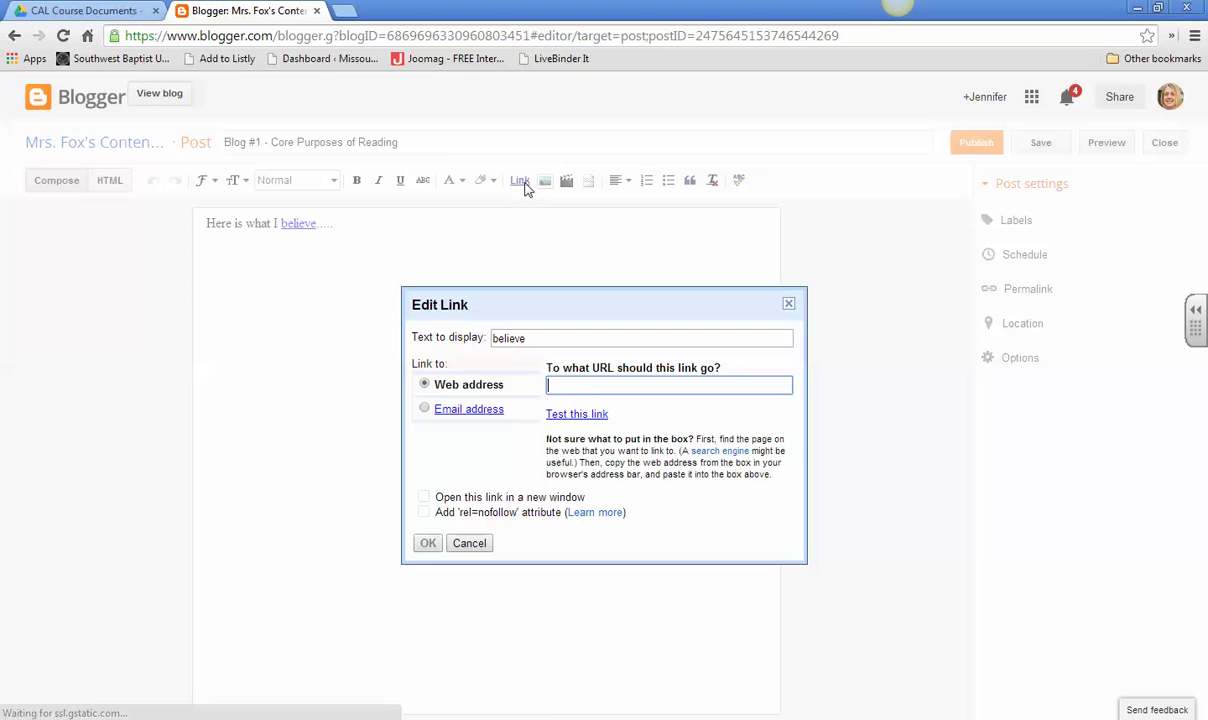
key(ctrl+v)
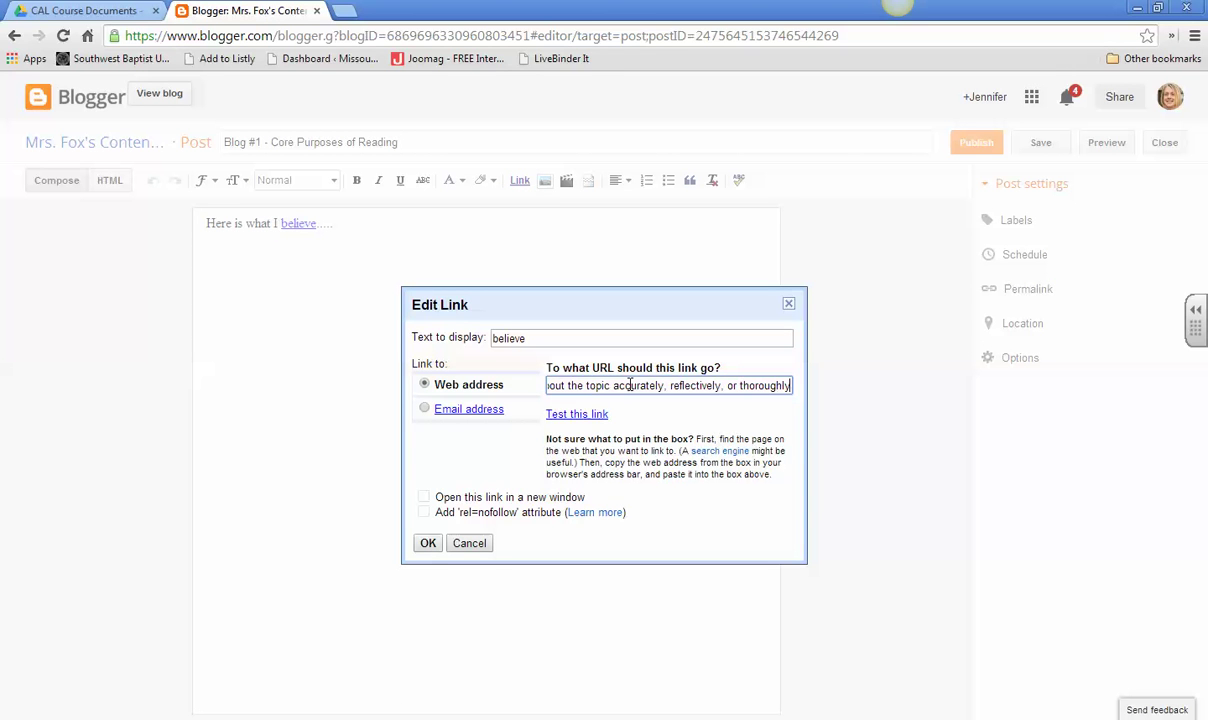
drag(790, 386, 510, 393)
key(BackSpace)
key(BackSpace)
key(BackSpace)
key(BackSpace)
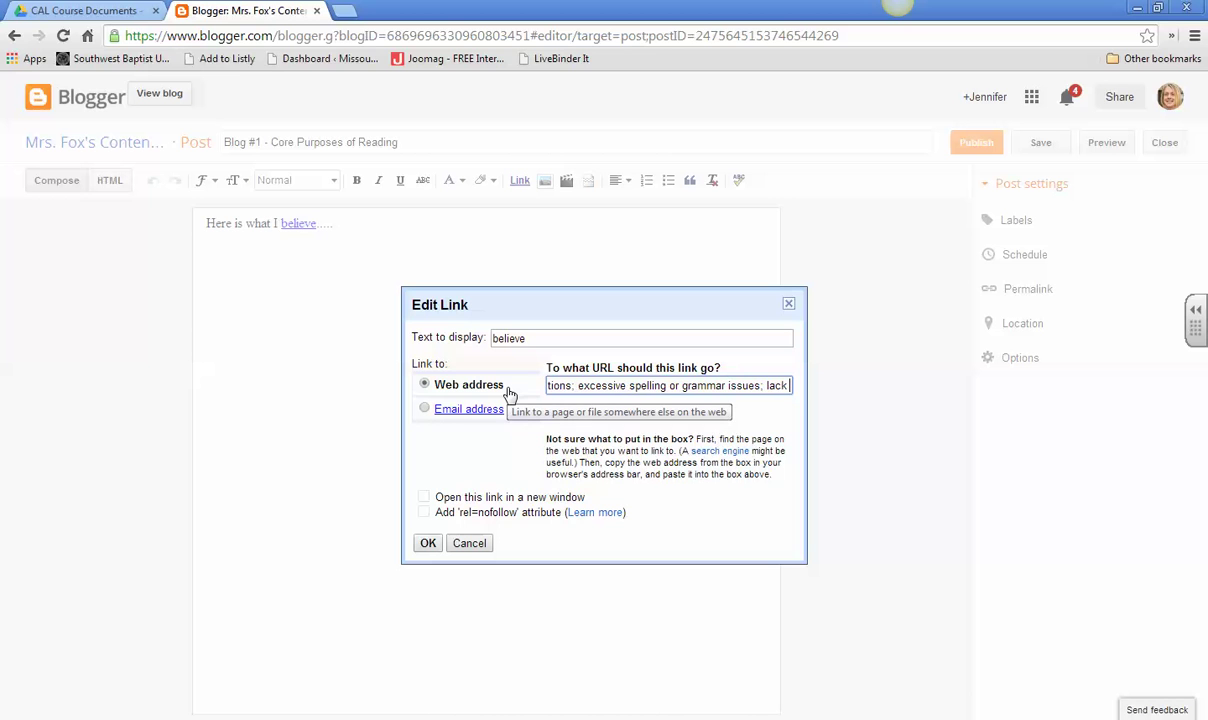
key(BackSpace)
key(BackSpace)
key(BackSpace)
key(BackSpace)
key(BackSpace)
key(BackSpace)
key(BackSpace)
key(BackSpace)
key(BackSpace)
key(BackSpace)
key(BackSpace)
key(BackSpace)
key(BackSpace)
key(BackSpace)
key(BackSpace)
key(BackSpace)
key(BackSpace)
key(BackSpace)
key(BackSpace)
key(BackSpace)
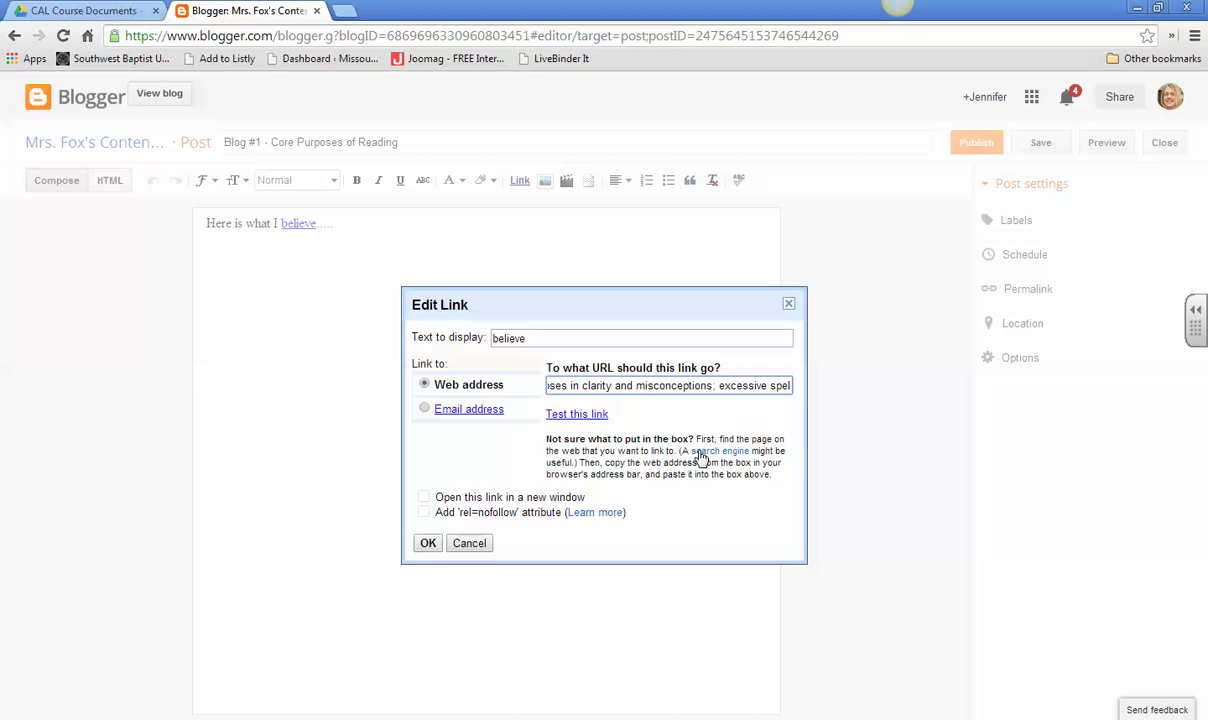
key(BackSpace)
drag(776, 388, 512, 395)
key(BackSpace)
click(440, 542)
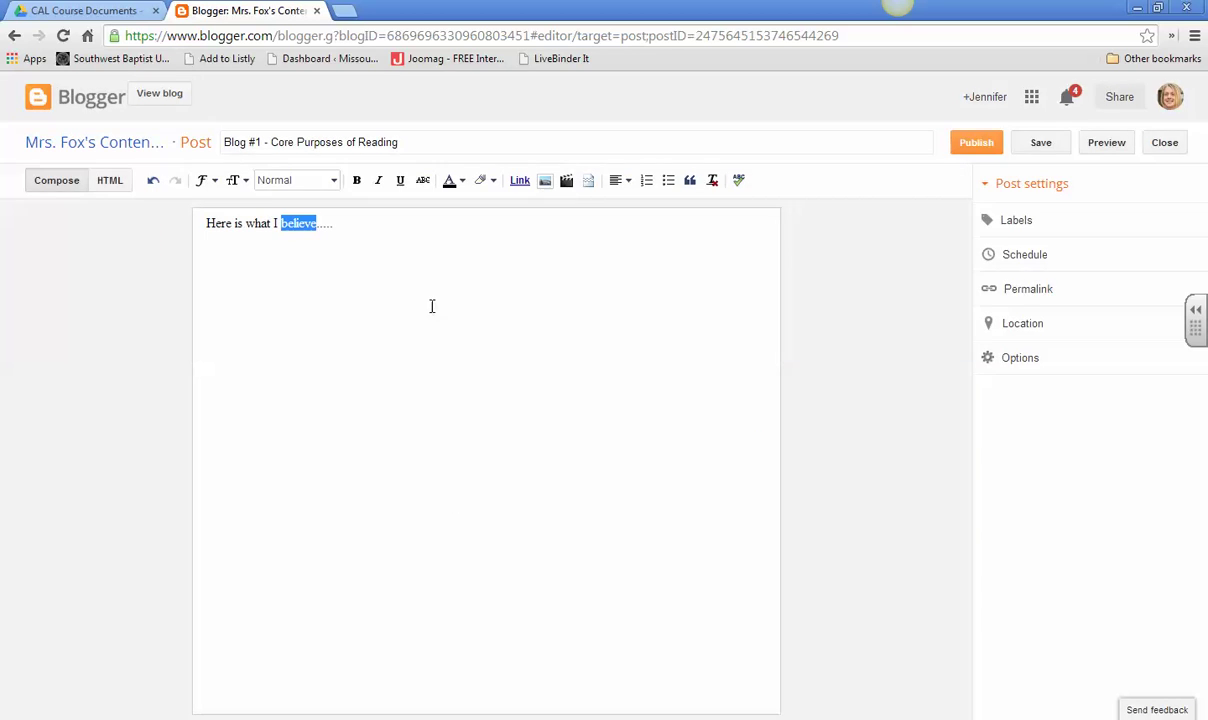
Publish the post and decline sharing it on Google+.
click(407, 279)
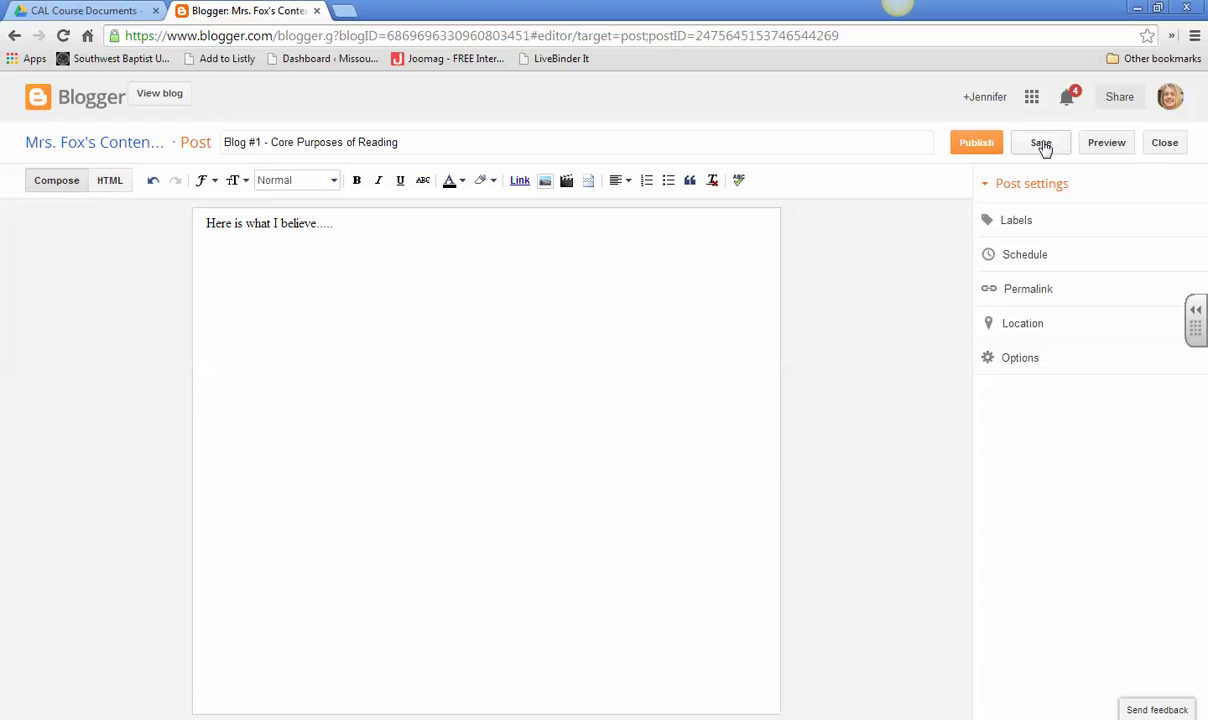
click(976, 149)
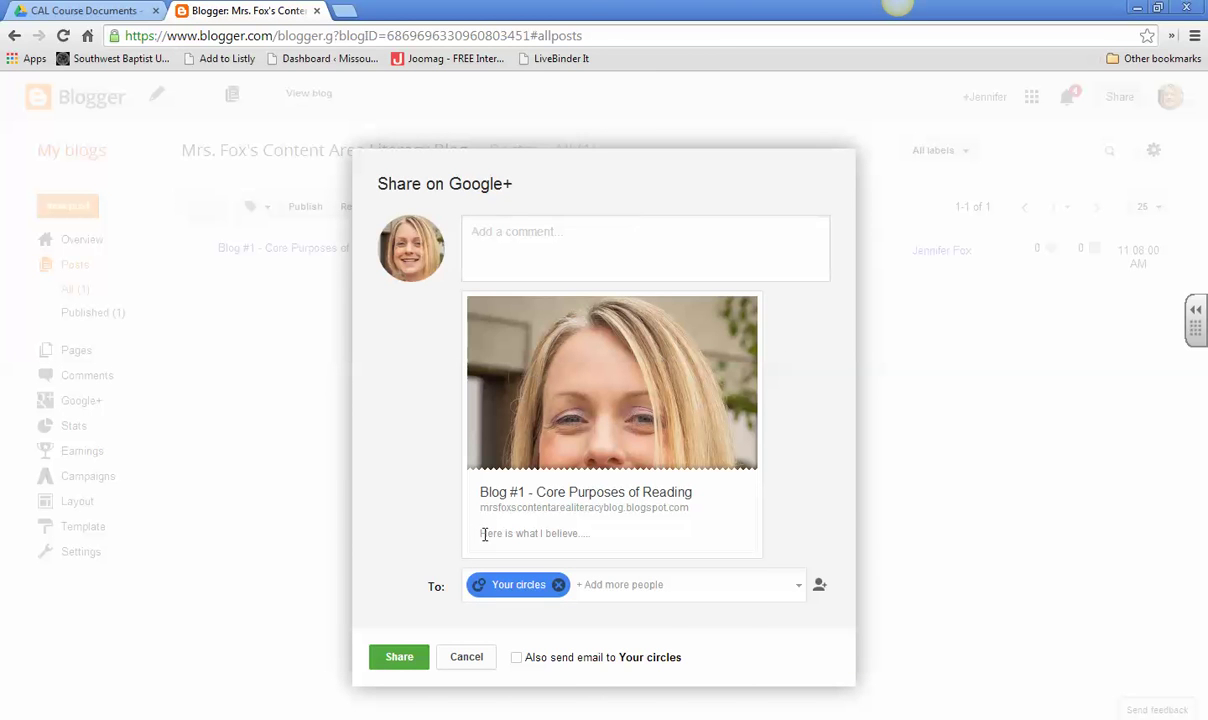
click(477, 656)
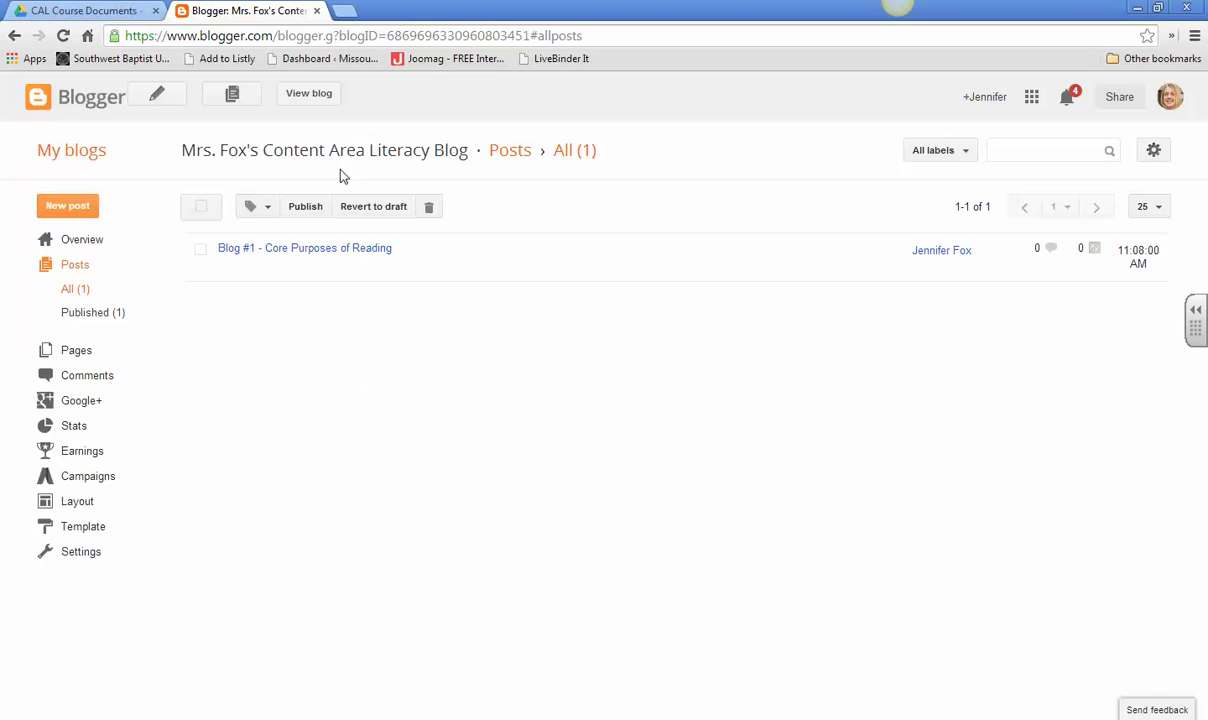